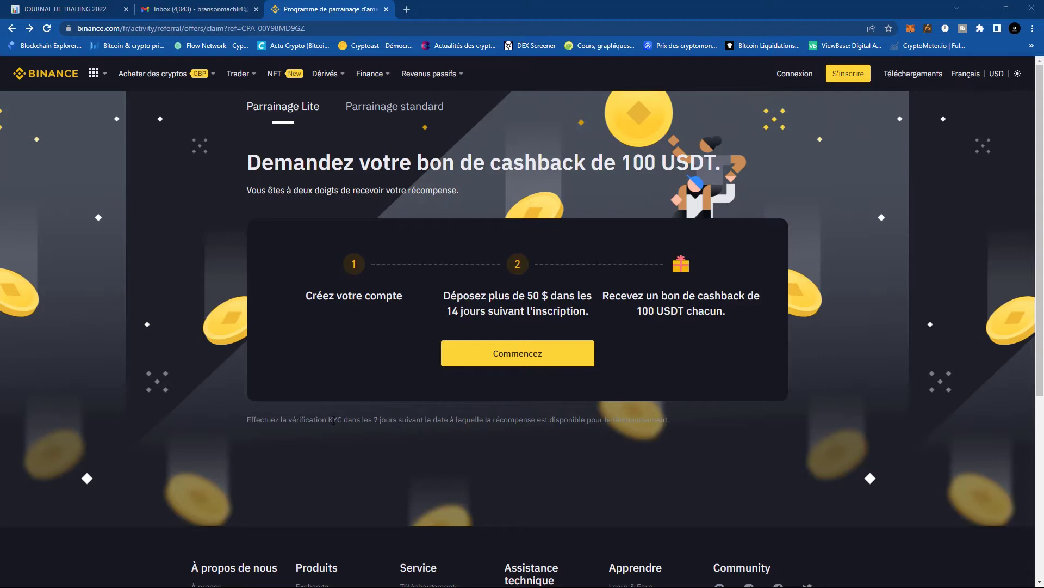
double_click(334, 420)
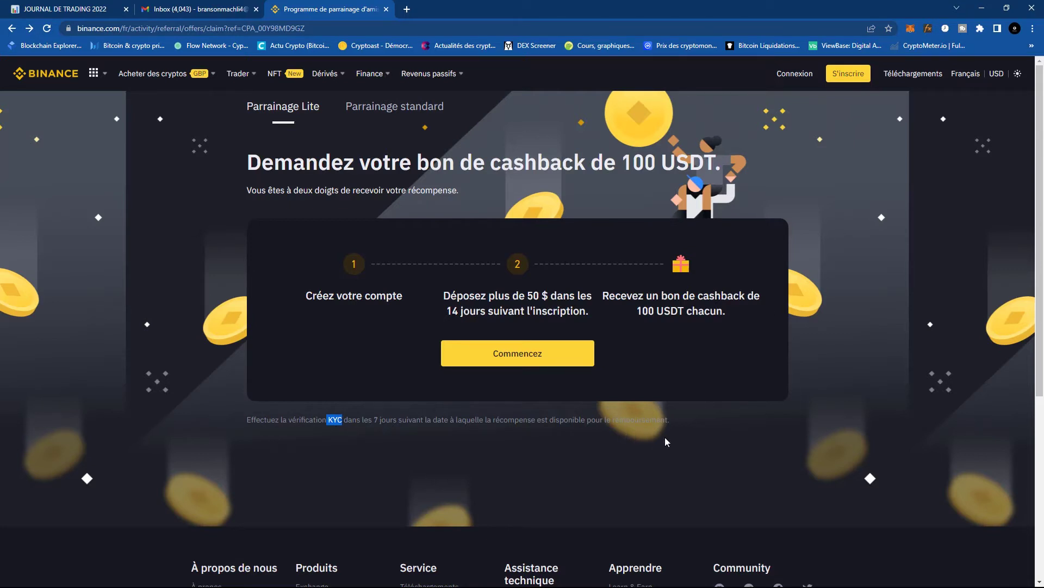
left_click(675, 427)
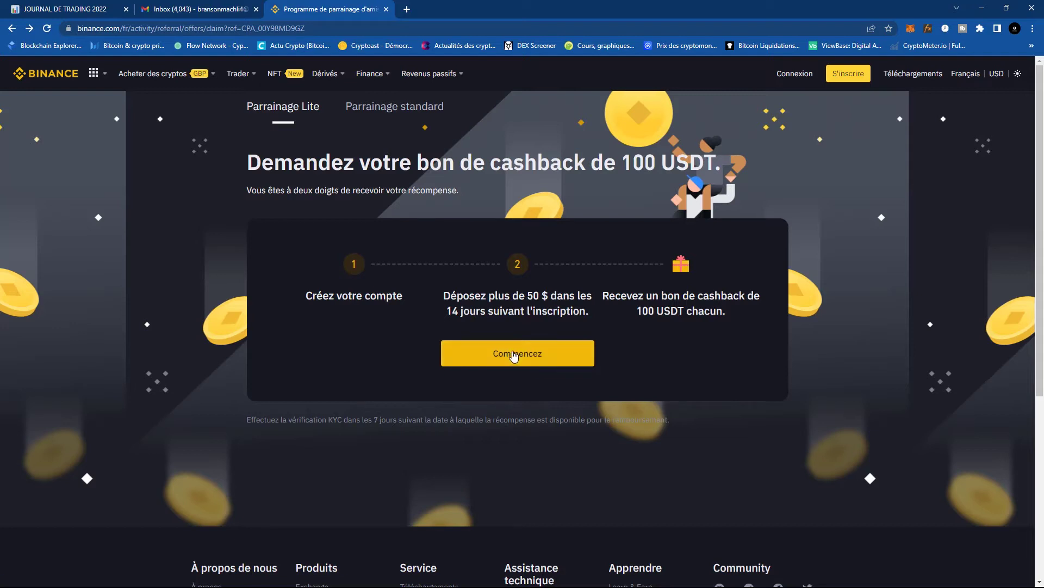
Start the referral sign-up by phone and paste in the personal phone number.
left_click(515, 356)
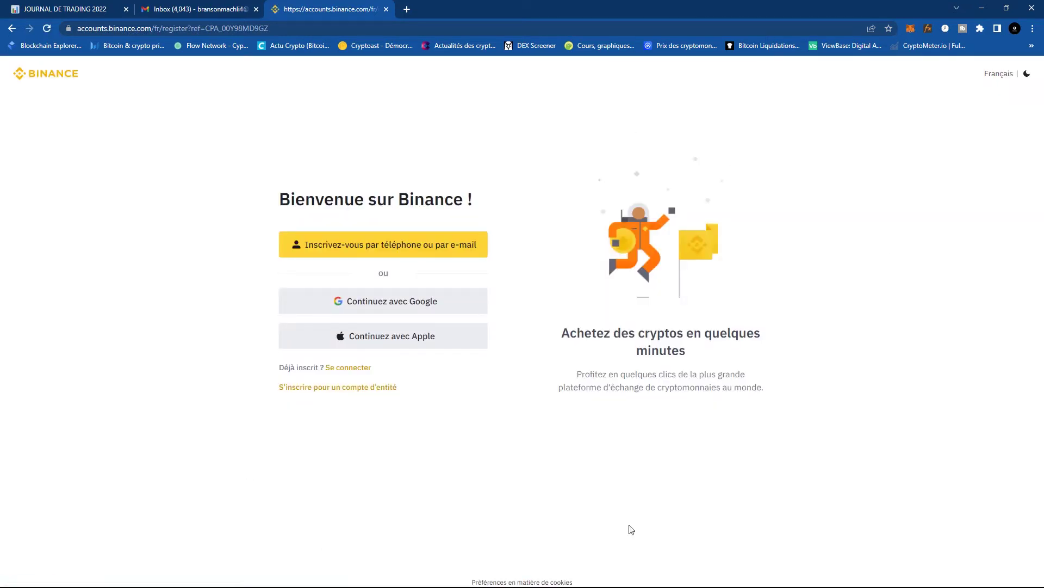
left_click(393, 253)
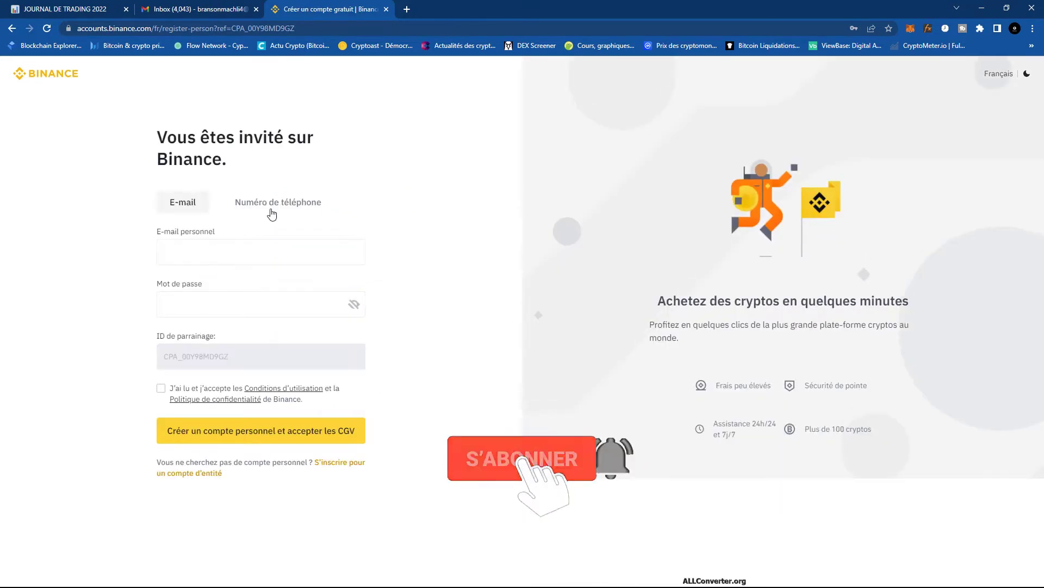
left_click(272, 214)
left_click(253, 254)
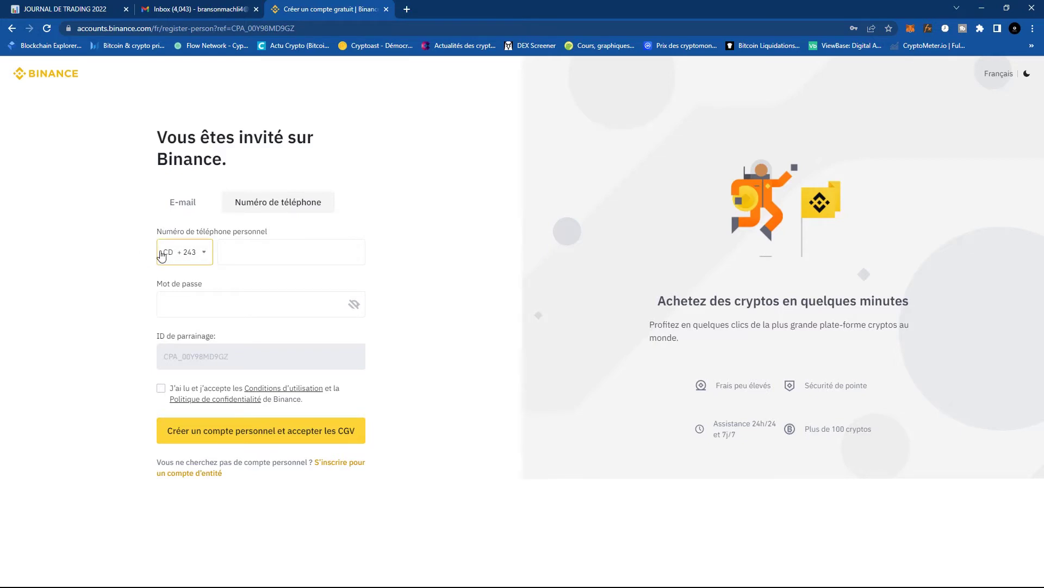
left_click(252, 256)
key("ctrl+v")
Enter the account password, accept the terms of use, and create the account.
left_click(283, 299)
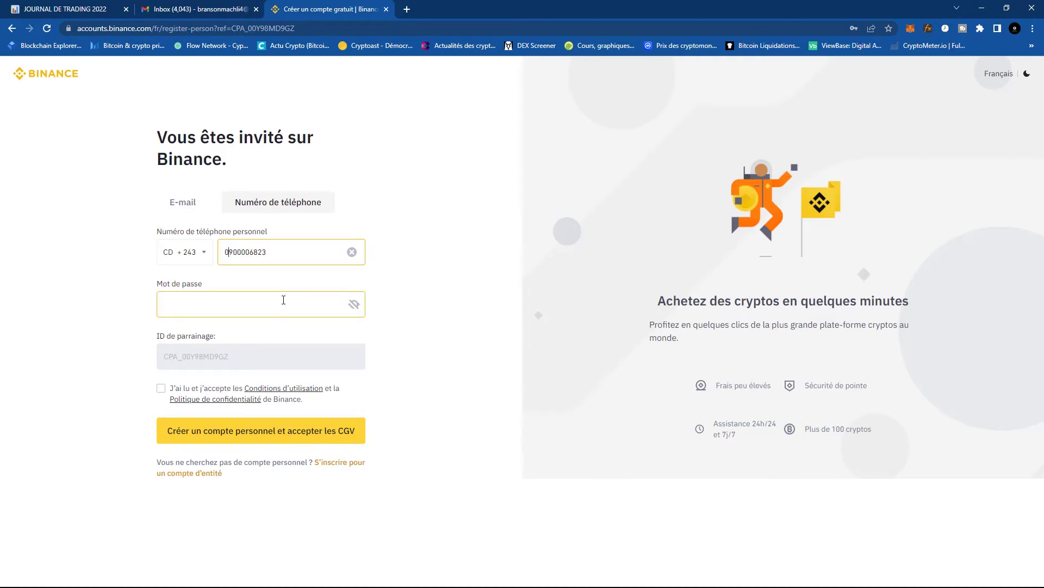
left_click(287, 306)
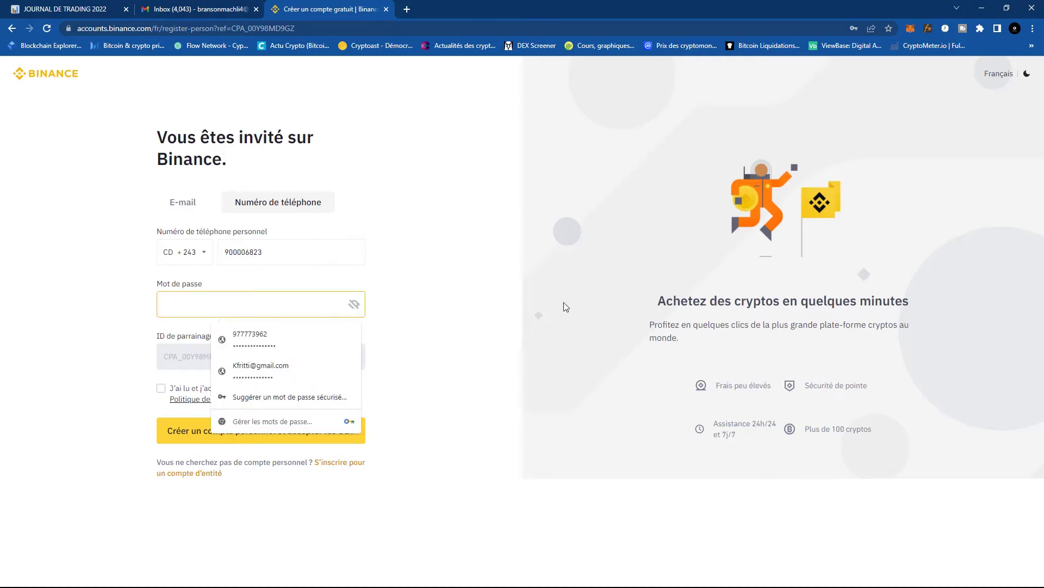
left_click(354, 305)
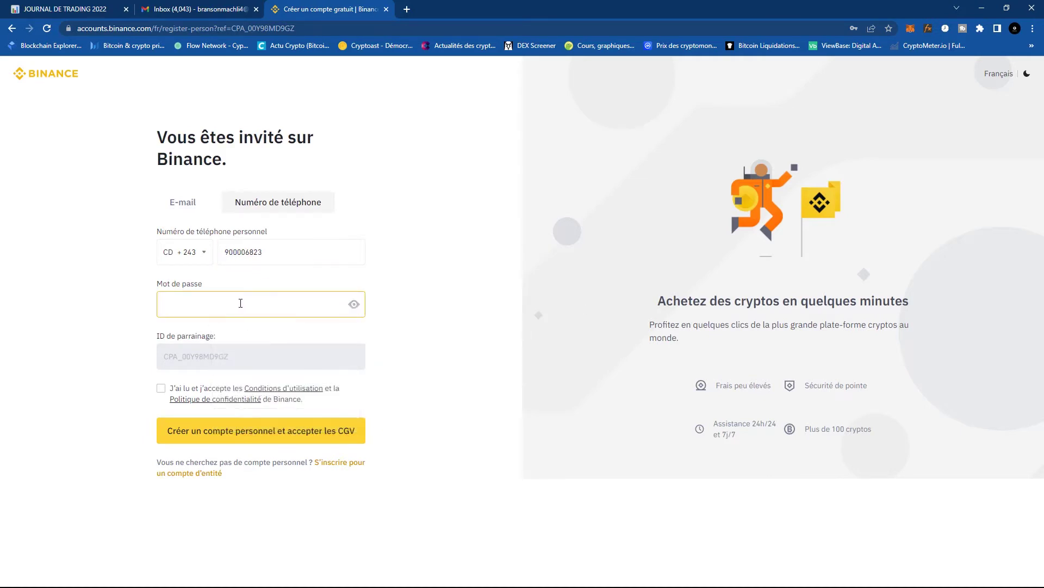
left_click(241, 305)
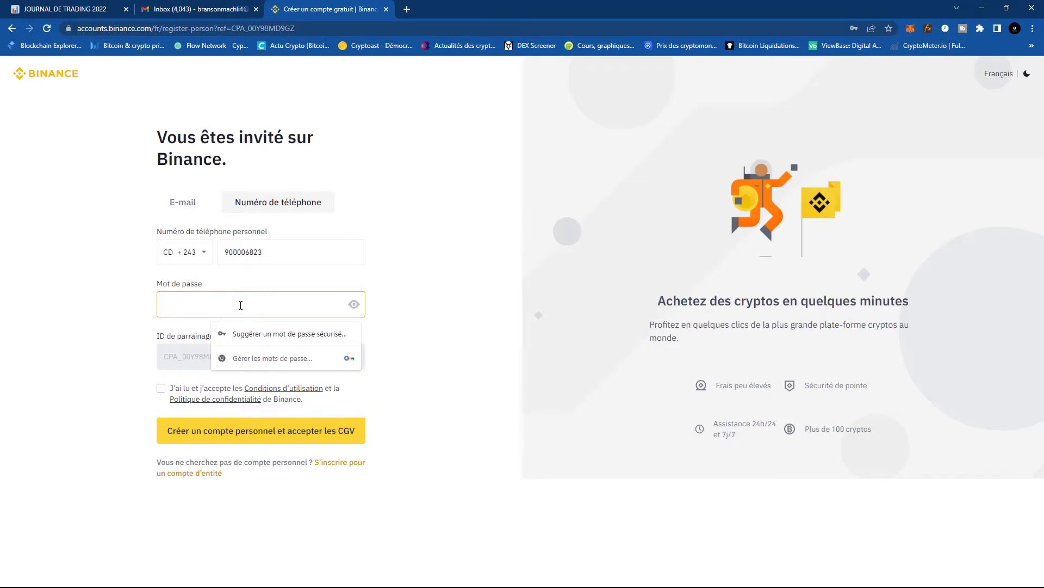
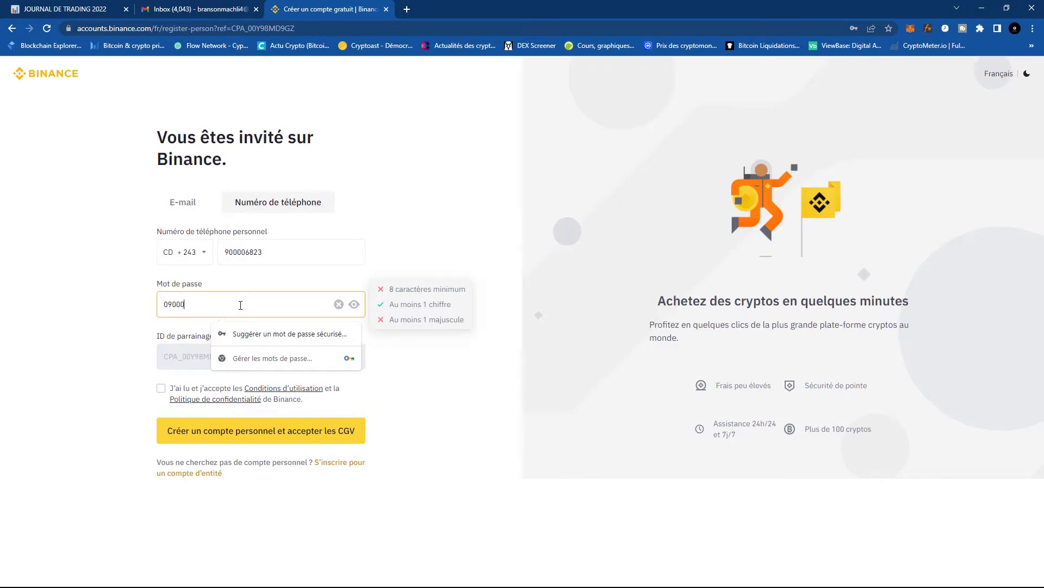
left_click(210, 363)
left_click(162, 389)
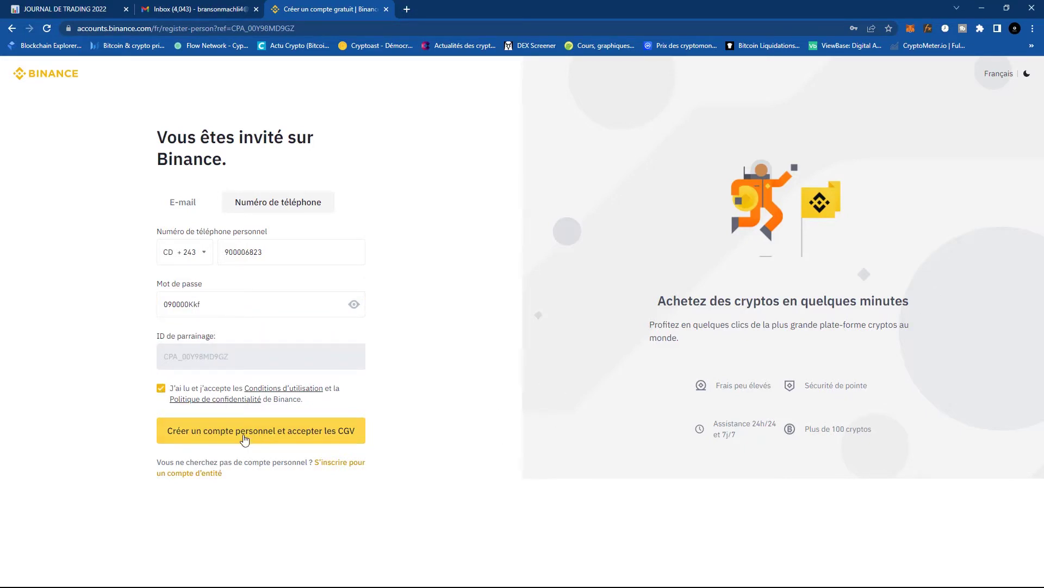
left_click(244, 439)
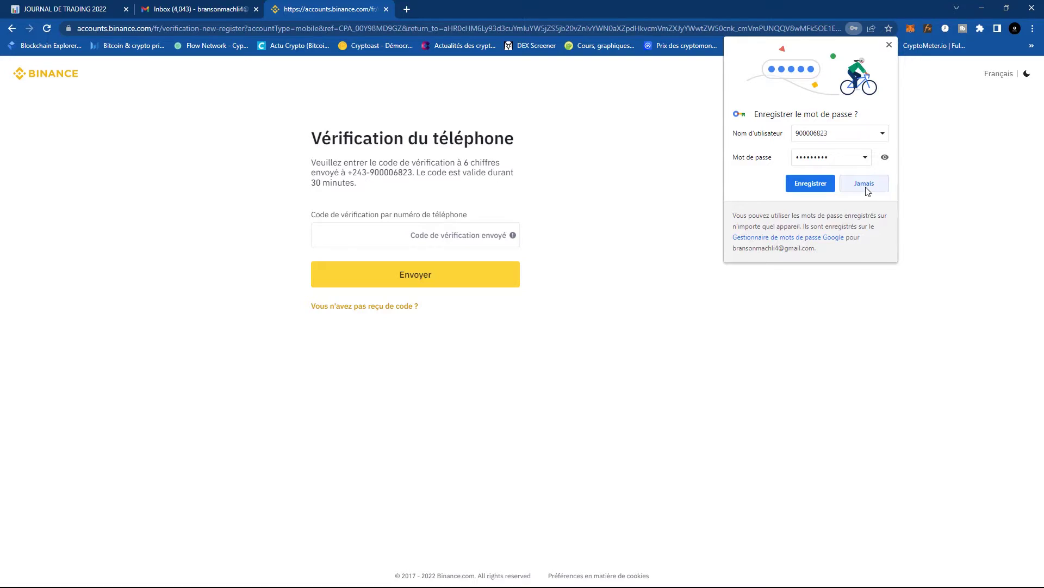
Dismiss the save-password prompt and submit the 6-digit code received by SMS.
left_click(808, 183)
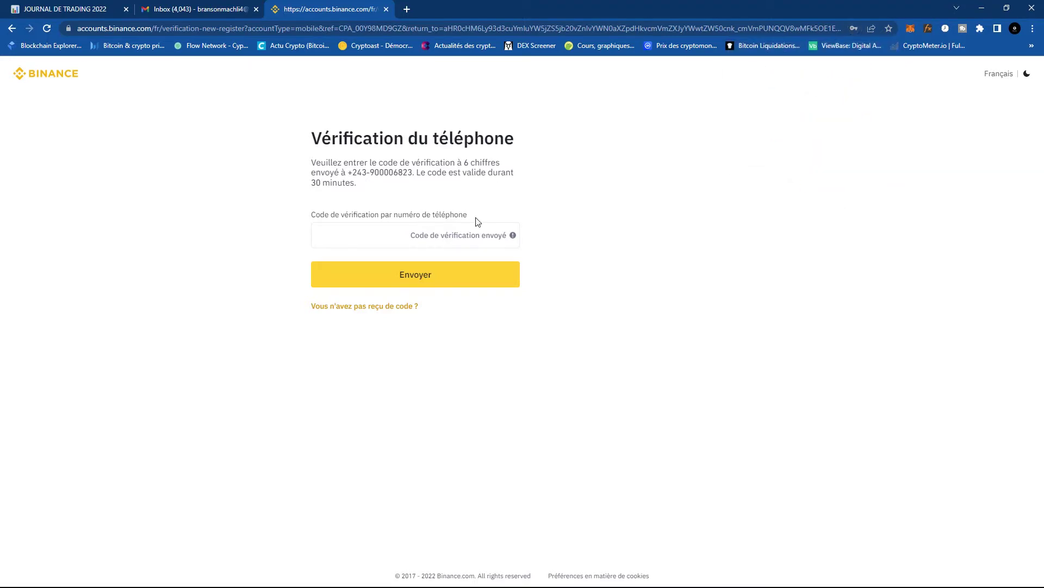
left_click(465, 235)
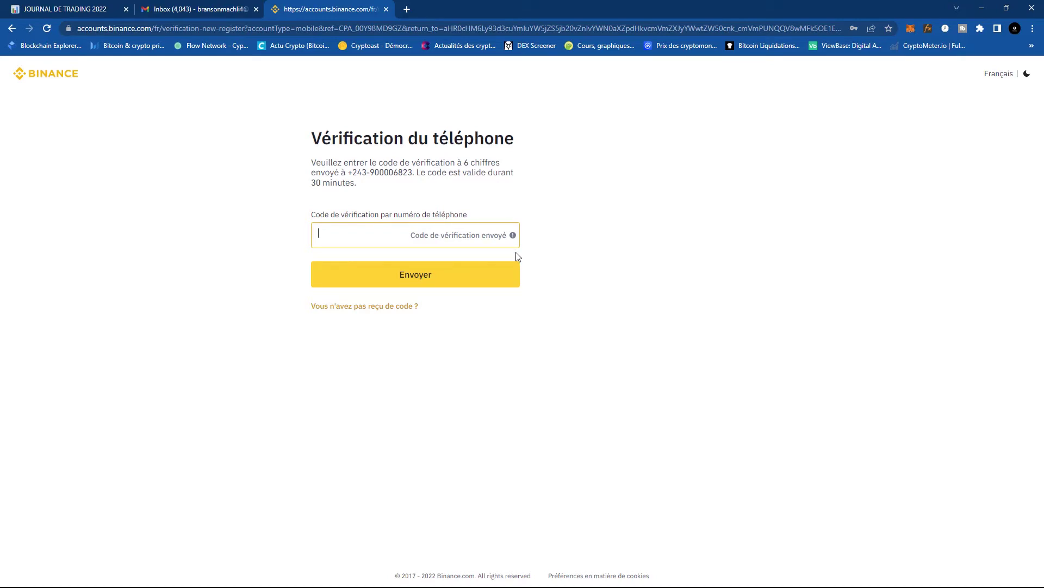
left_click_drag(311, 162, 419, 177)
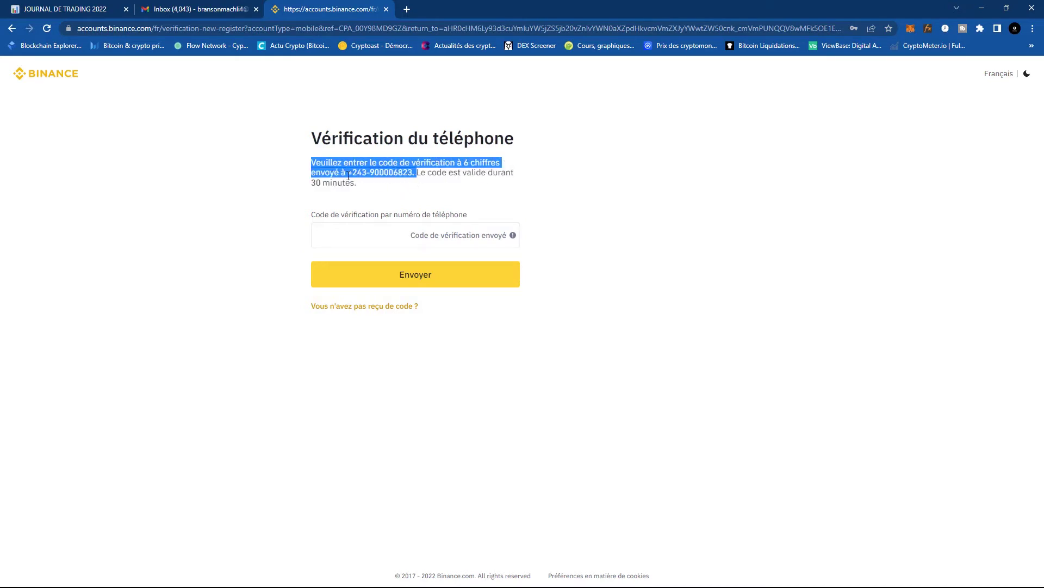
mouse_move(349, 175)
left_mouse_down()
mouse_move(481, 183)
mouse_move(363, 189)
left_mouse_up()
left_click(363, 190)
left_click(361, 238)
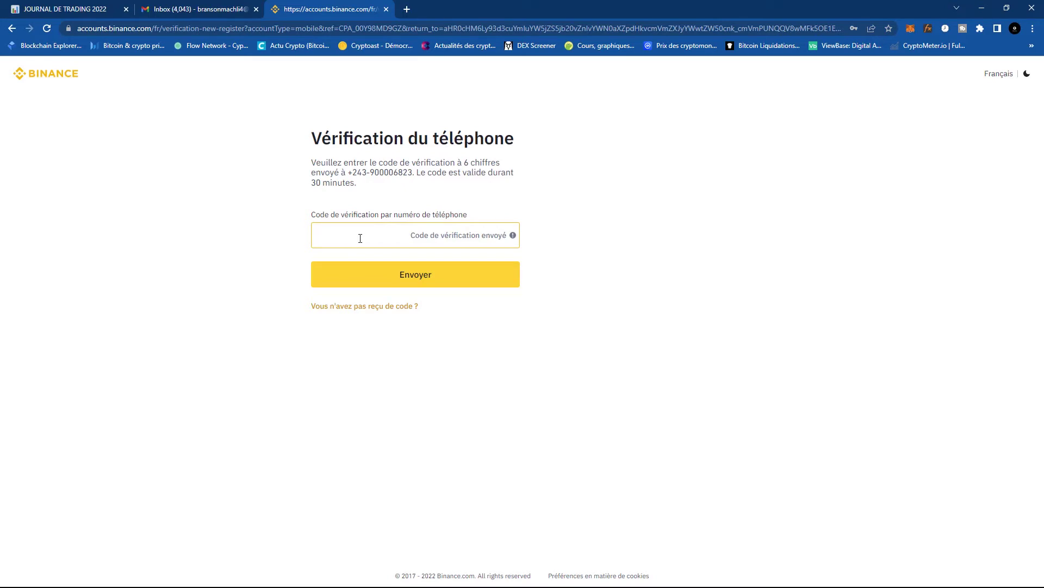
left_click(391, 272)
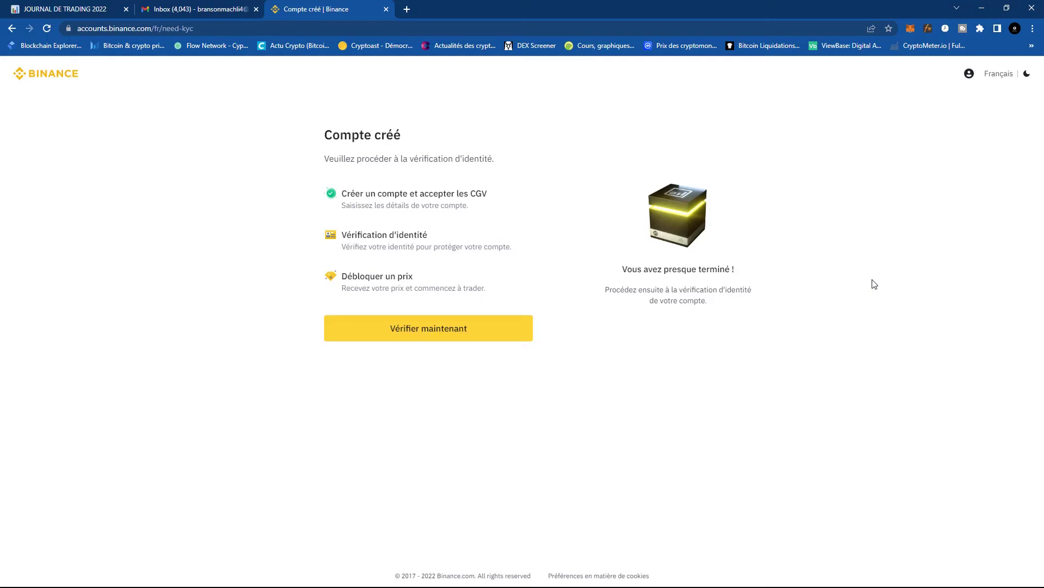
Review the Compte créé steps and launch identity verification with Vérifier maintenant.
left_click_drag(323, 159, 506, 159)
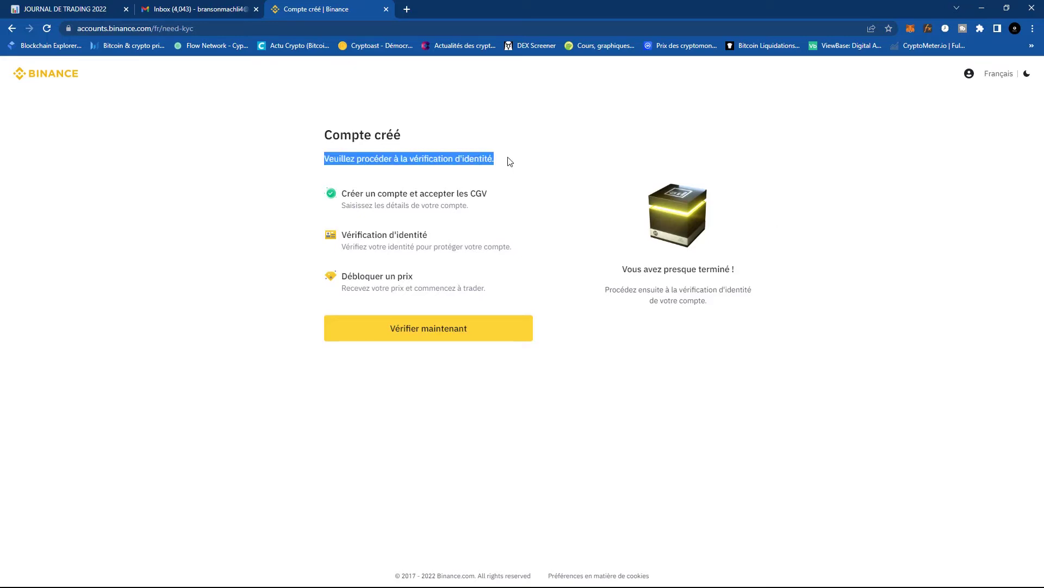
left_click_drag(341, 193, 477, 194)
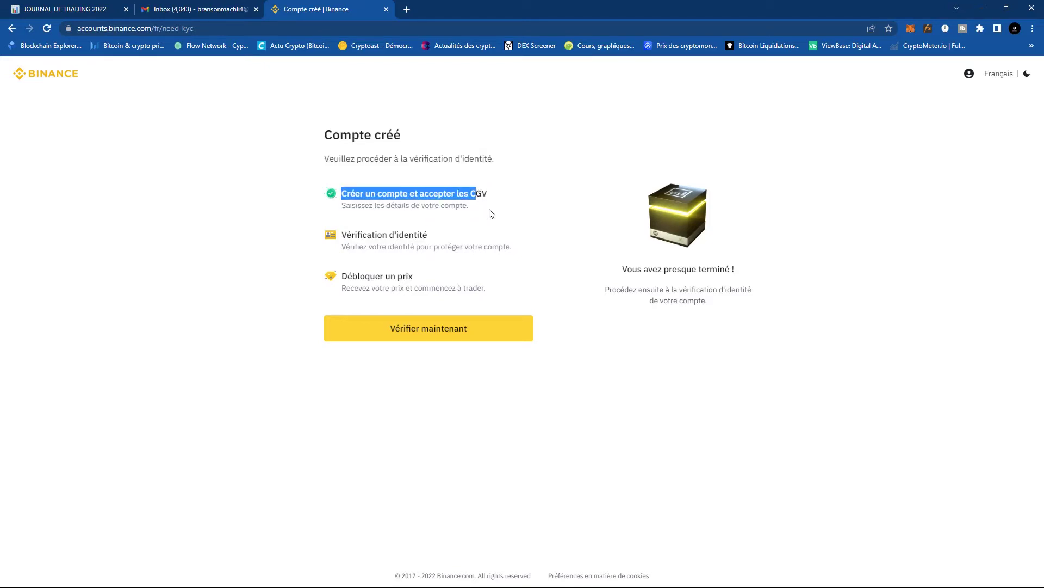
left_click(492, 213)
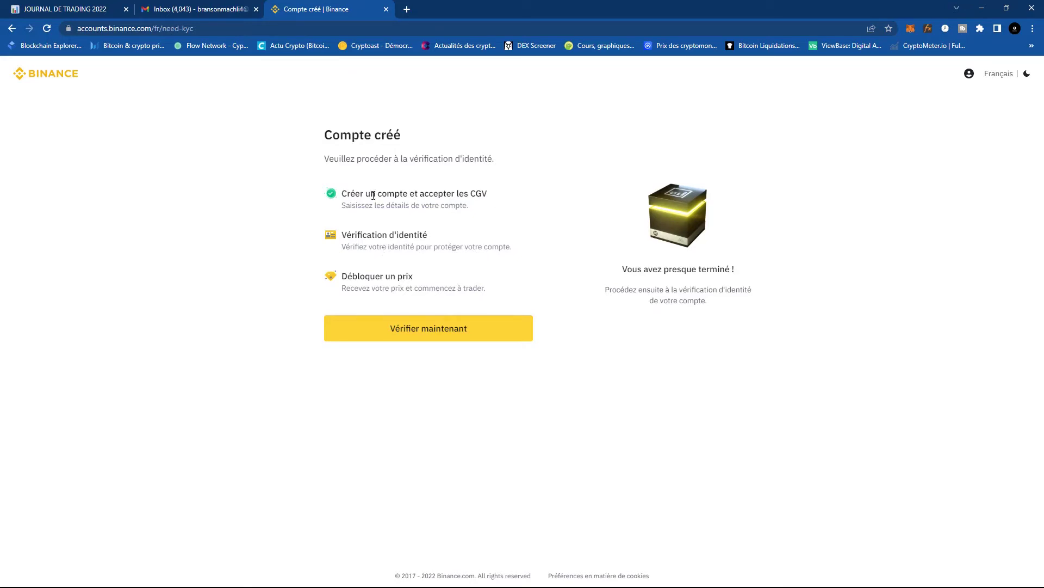
left_click_drag(333, 194, 493, 205)
triple_click(385, 234)
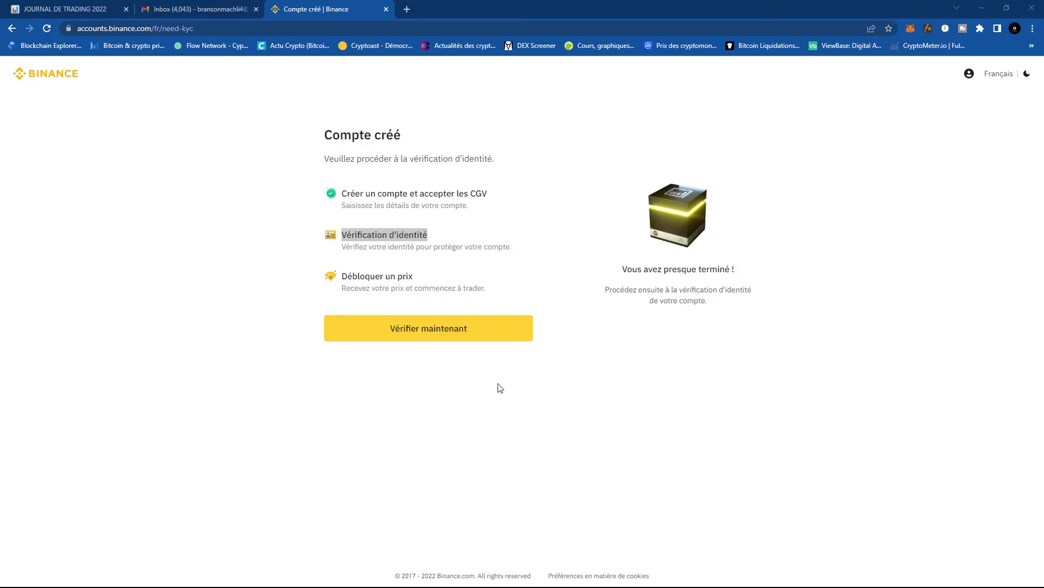
left_click(456, 331)
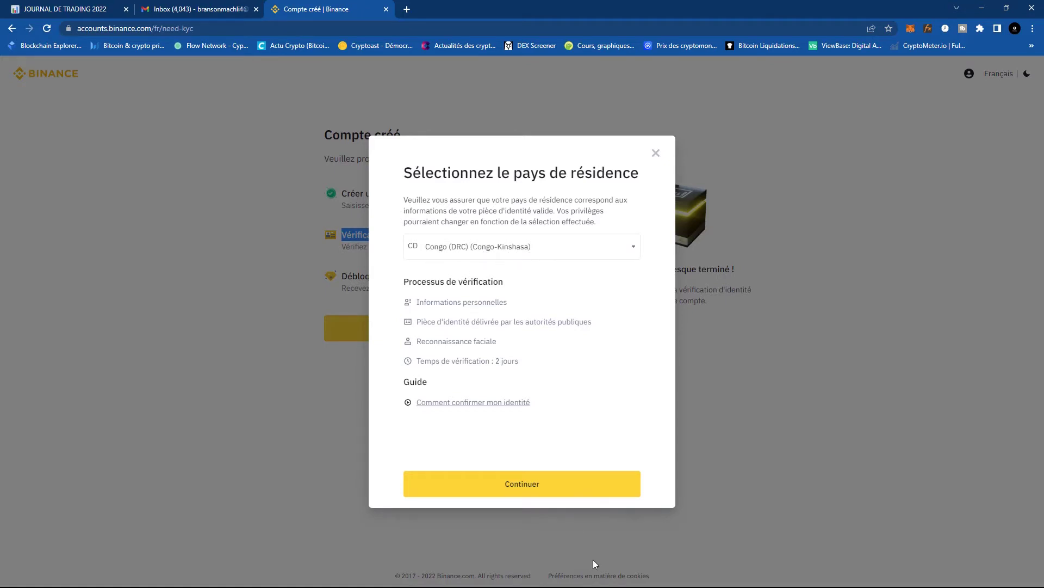
Confirm Congo (DRC) as residence and nationality, and fill in the first, last and middle names.
left_click(512, 488)
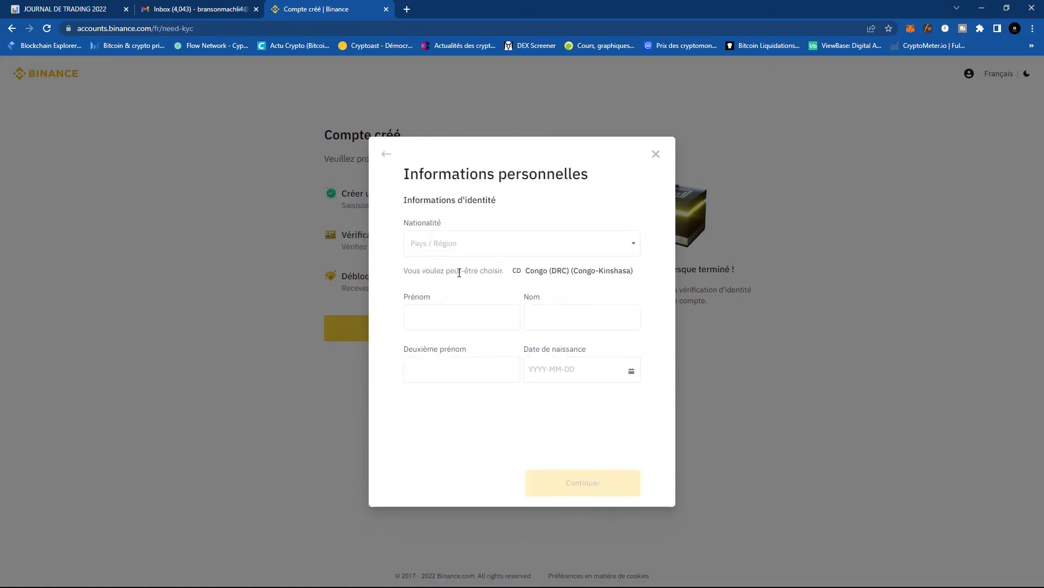
left_click(543, 272)
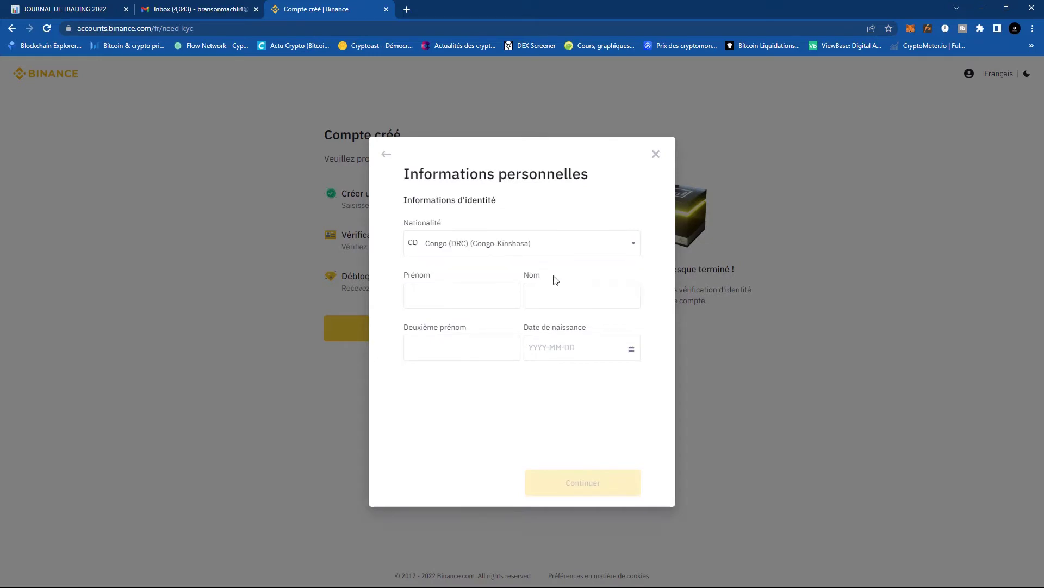
left_click(462, 294)
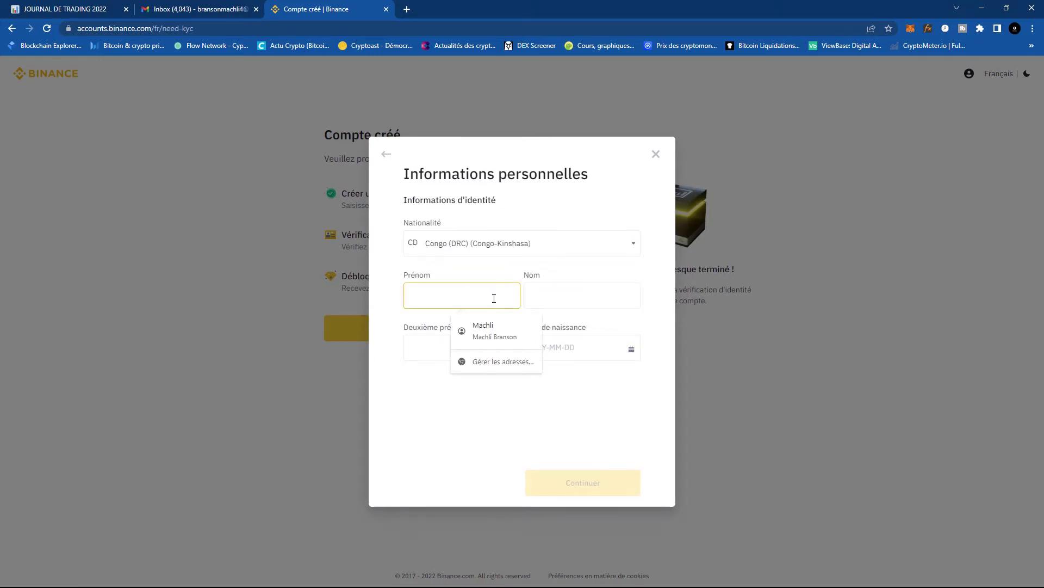
left_click(594, 292)
left_click(441, 352)
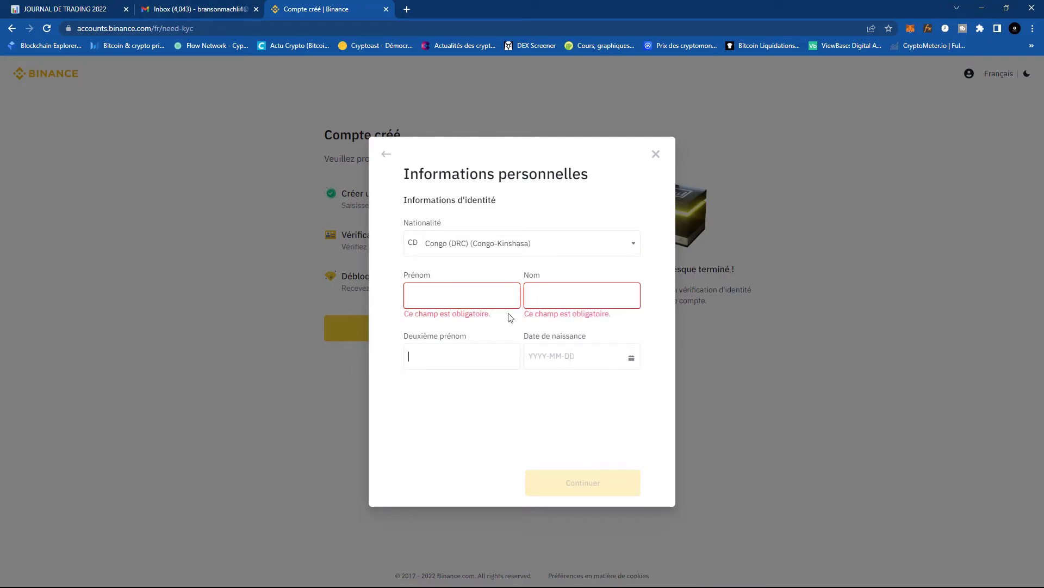
left_click(478, 300)
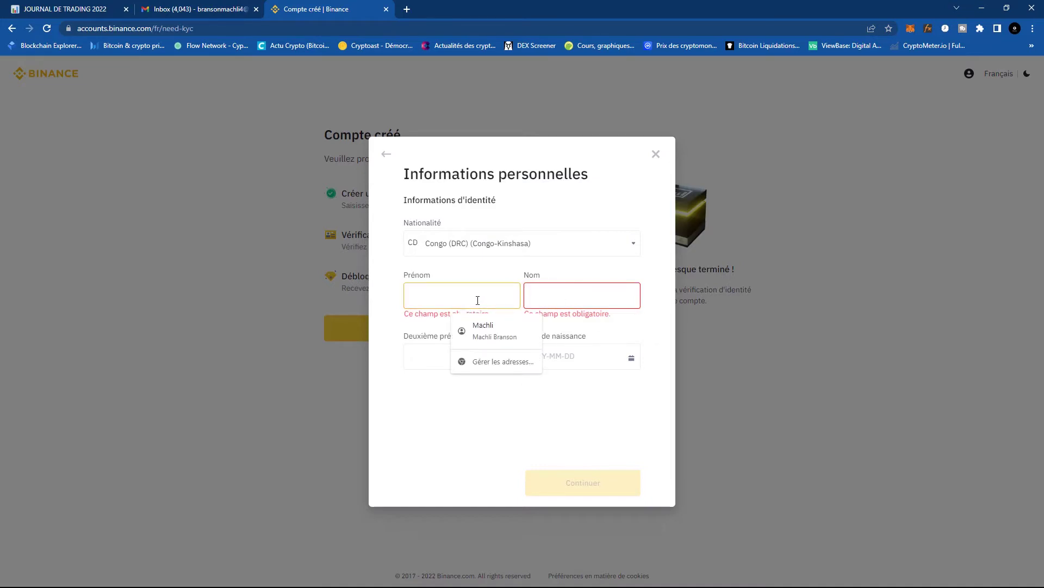
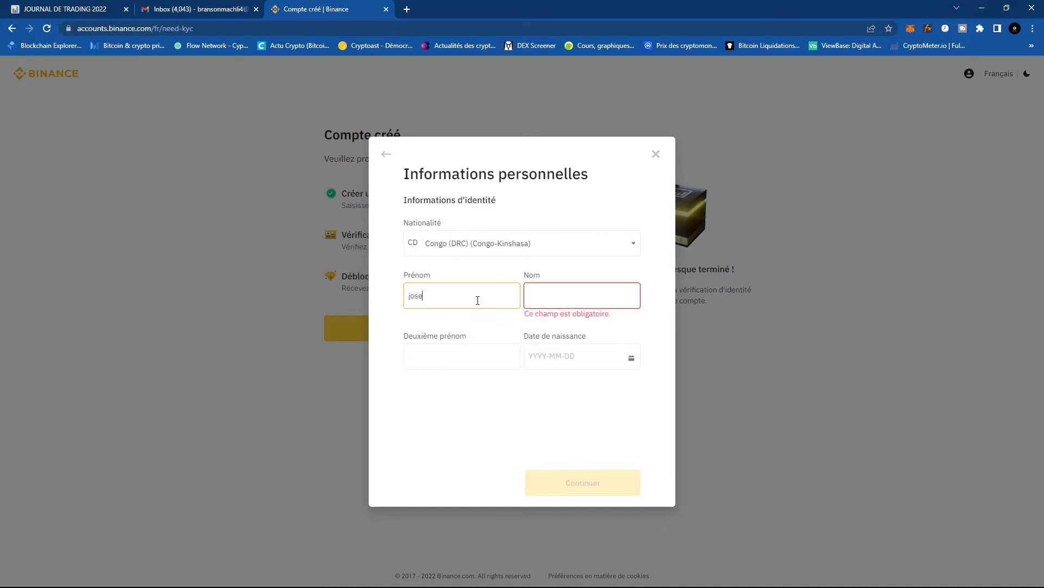
left_click(552, 299)
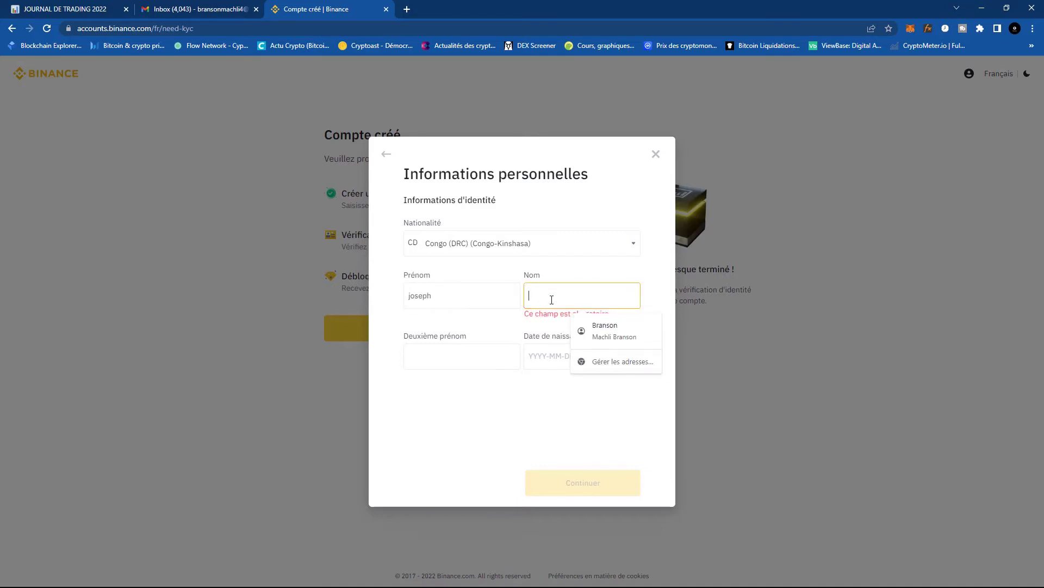
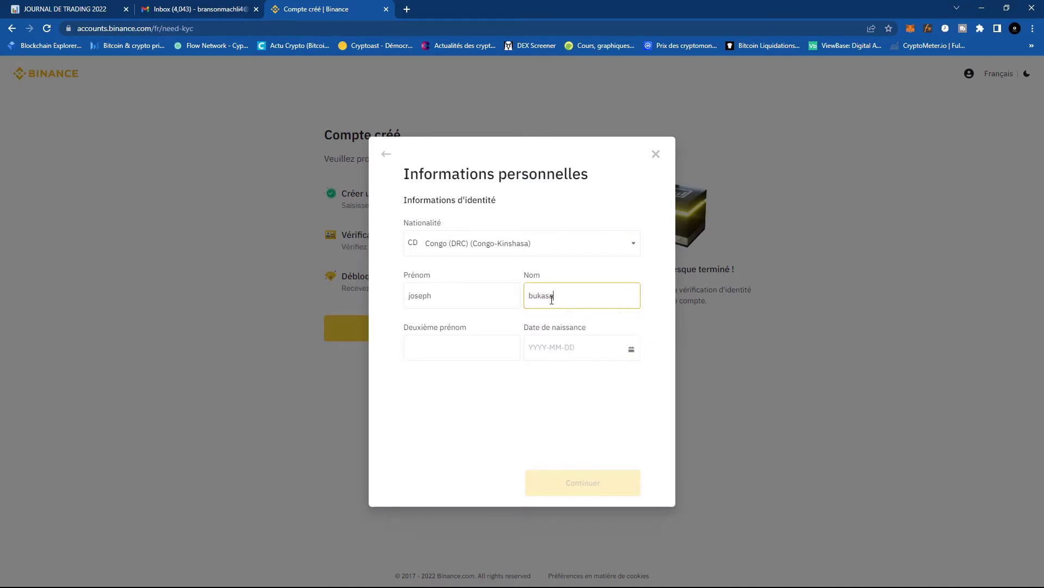
left_click(272, 343)
left_click(441, 345)
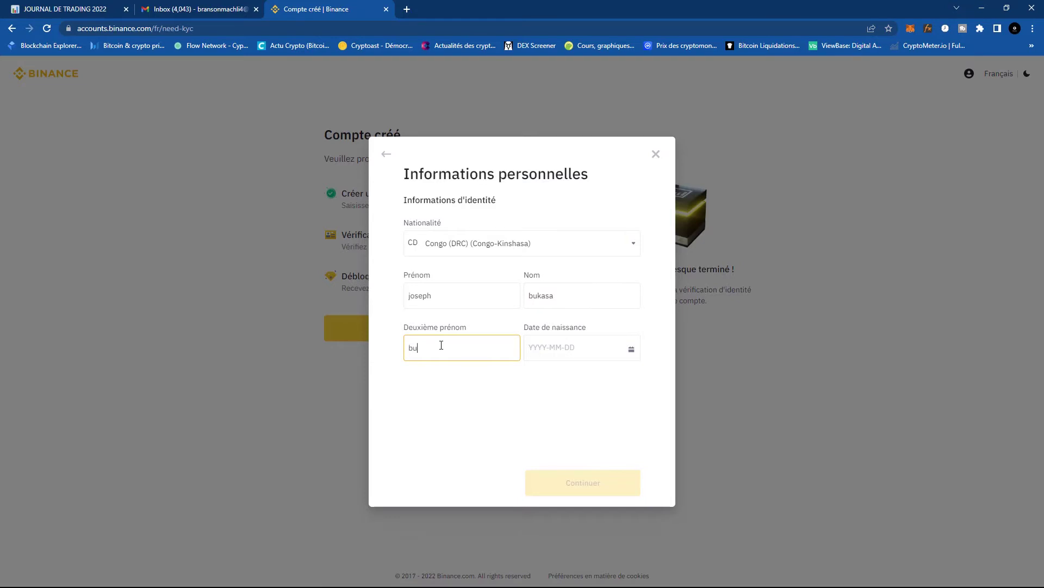
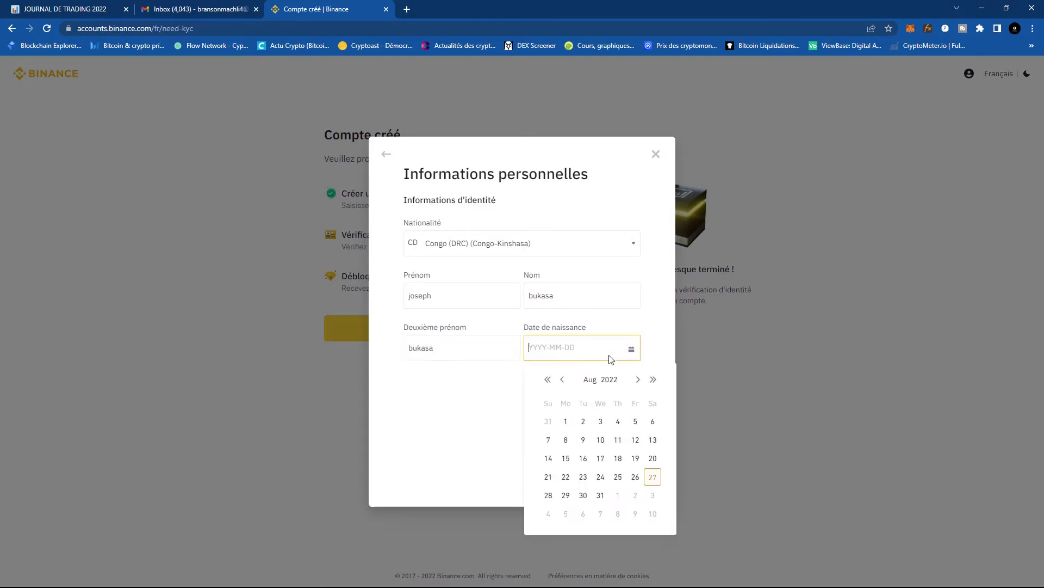
Pick a 1998 birth date in the calendar and submit the identity details.
left_click(610, 357)
double_click(548, 379)
left_click(547, 379)
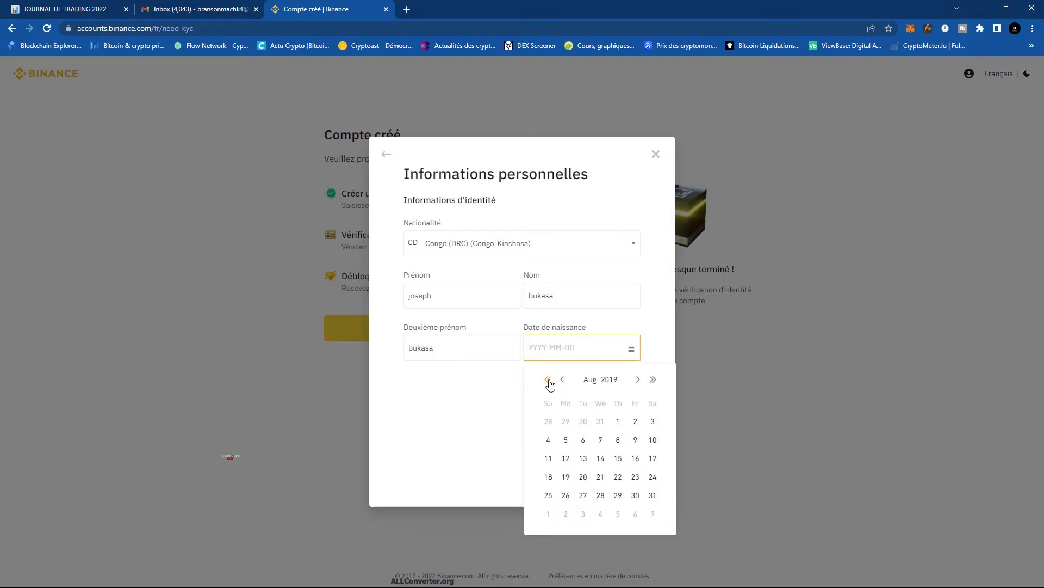
double_click(548, 379)
left_click(547, 379)
double_click(548, 379)
double_click(548, 379)
left_click(548, 379)
double_click(548, 379)
double_click(547, 379)
double_click(548, 379)
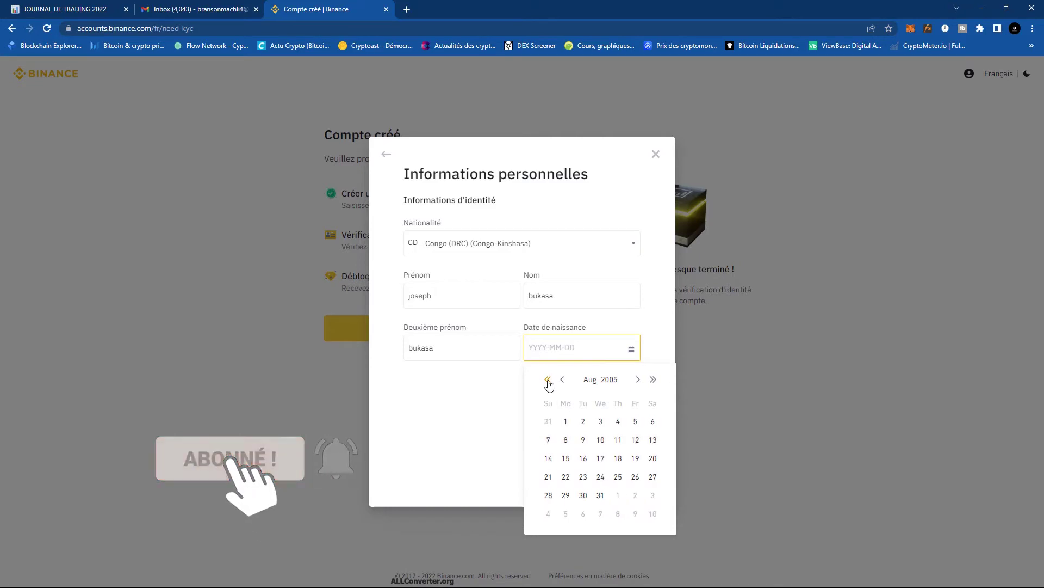
double_click(548, 379)
double_click(548, 379)
double_click(548, 381)
left_click(548, 381)
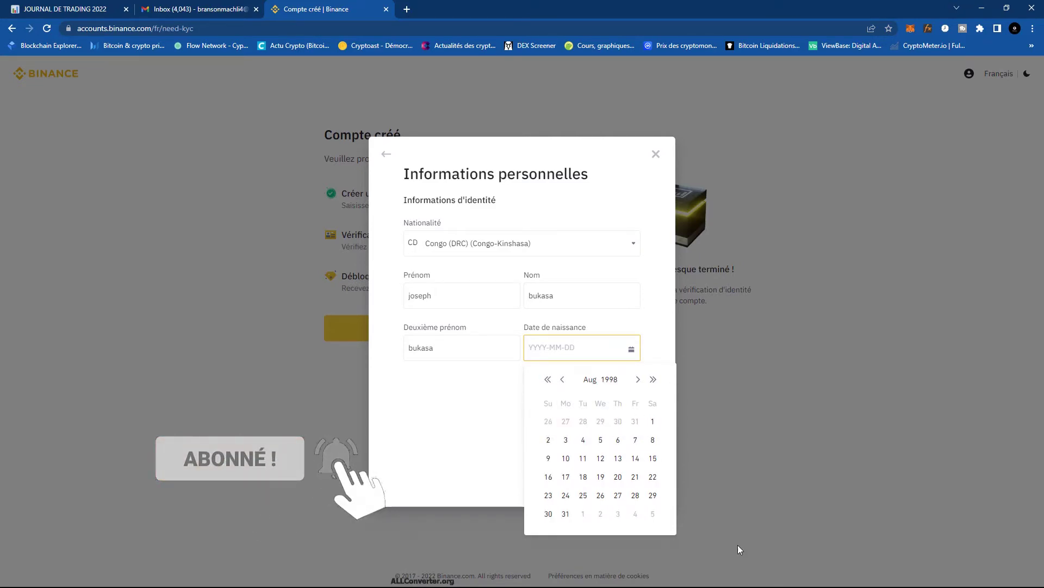
left_click(601, 459)
left_click(583, 479)
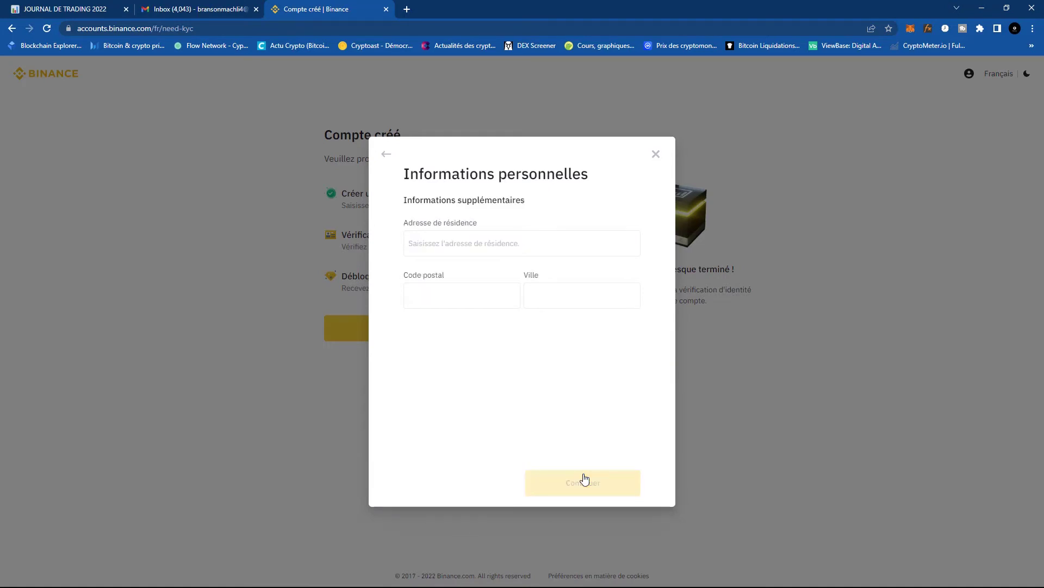
Fill the residence address from the autofill suggestion, adjust the street, and begin the postal code.
left_click(518, 234)
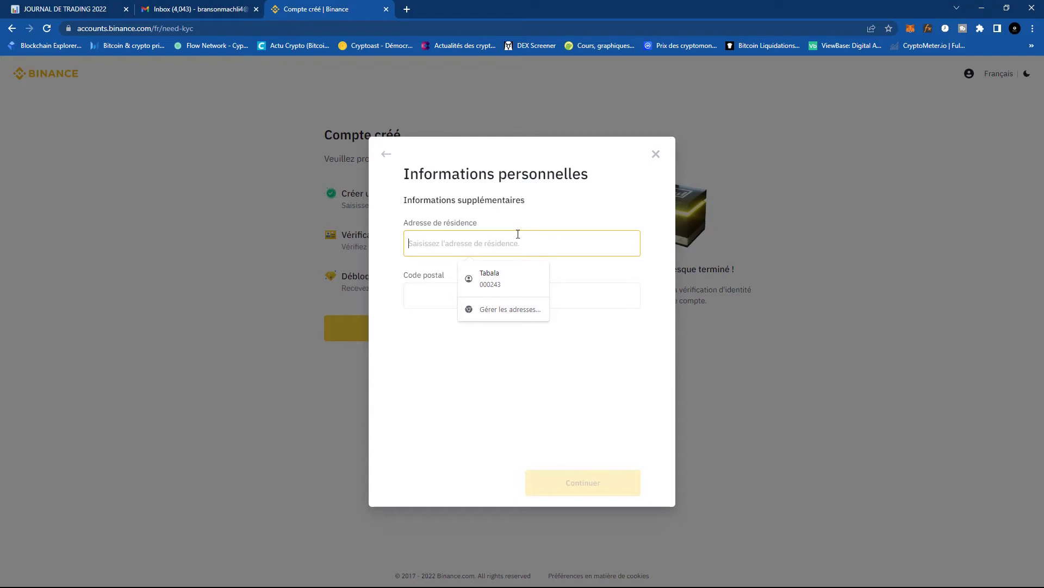
type("av")
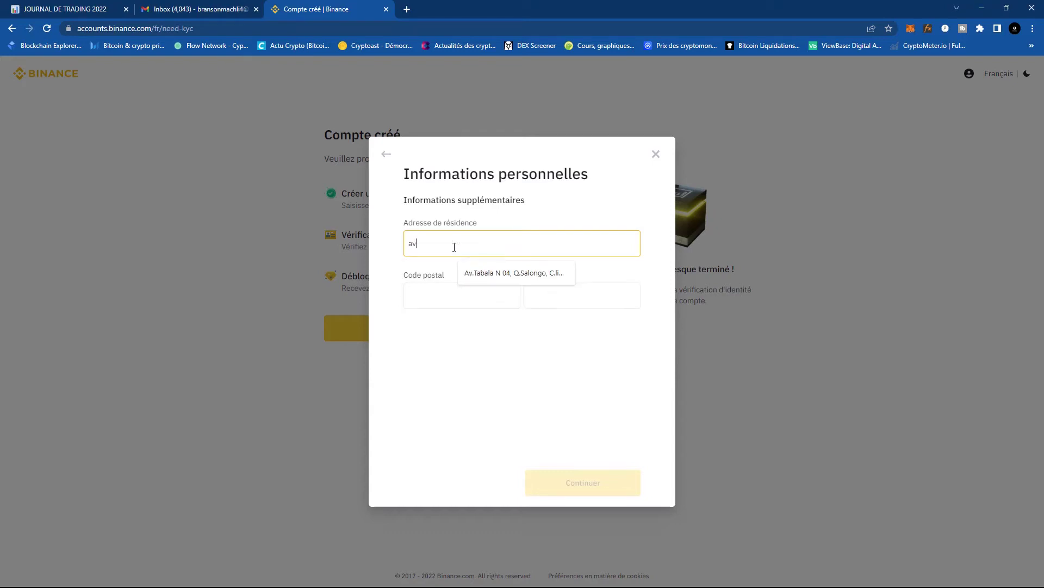
left_click(517, 273)
left_click_drag(458, 243, 418, 246)
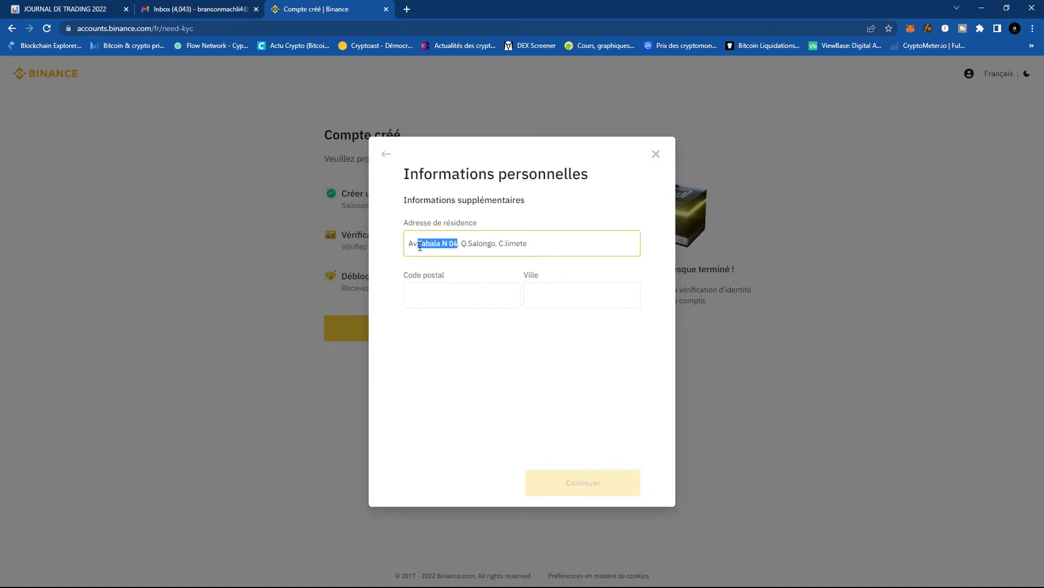
left_click(462, 289)
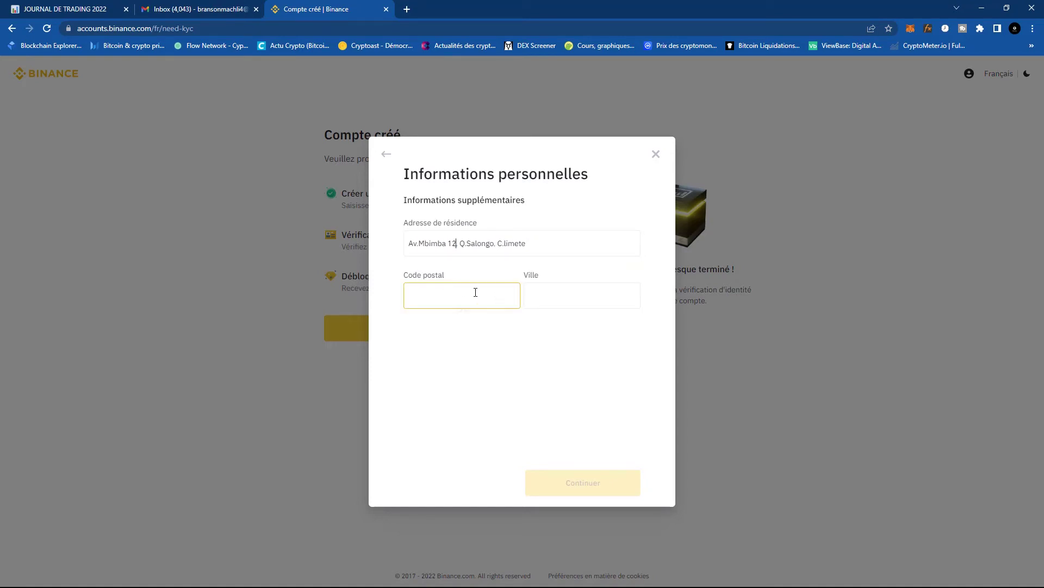
left_click(476, 292)
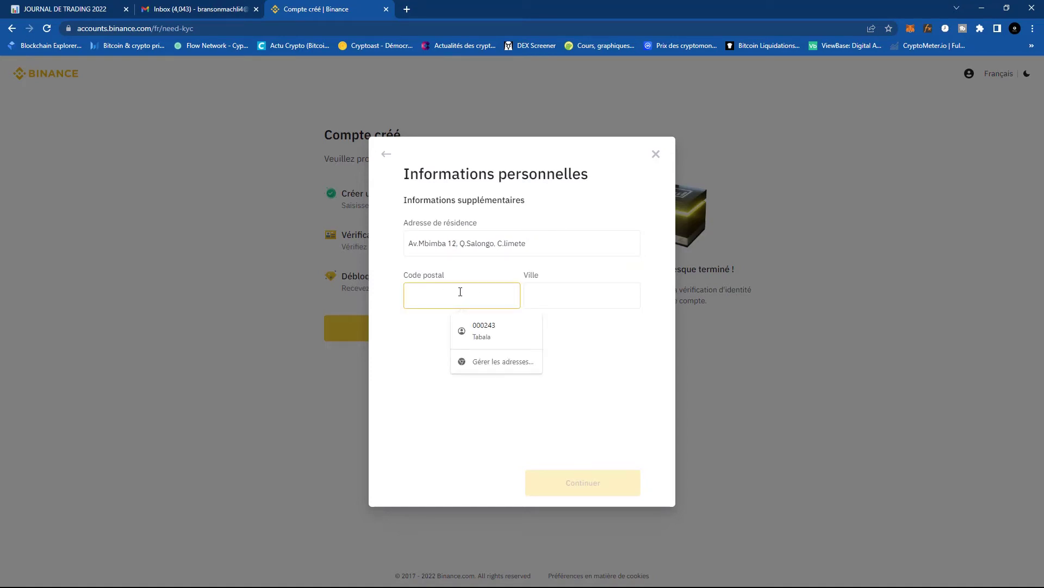
type("110")
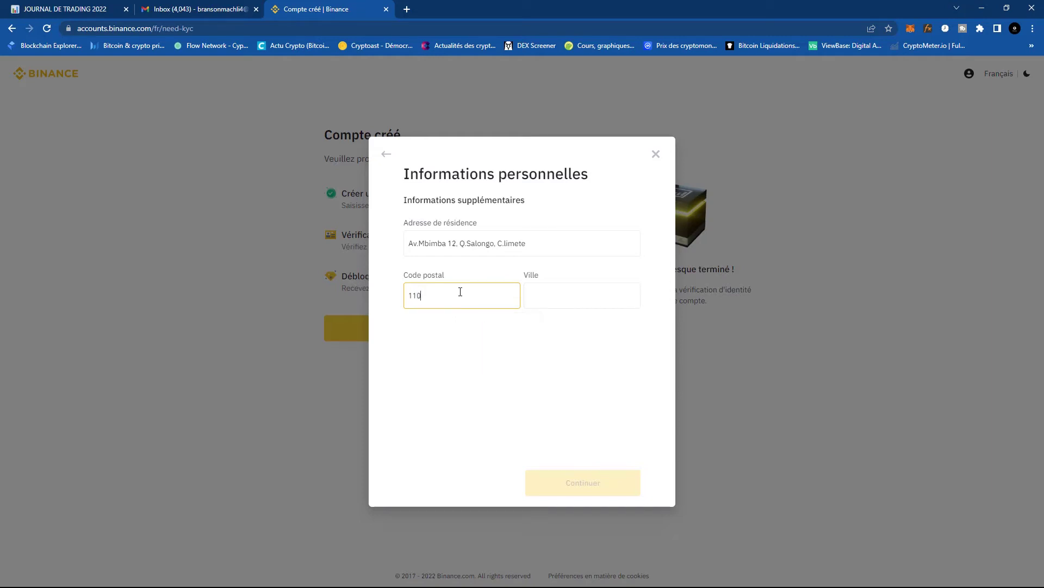
left_click(439, 257)
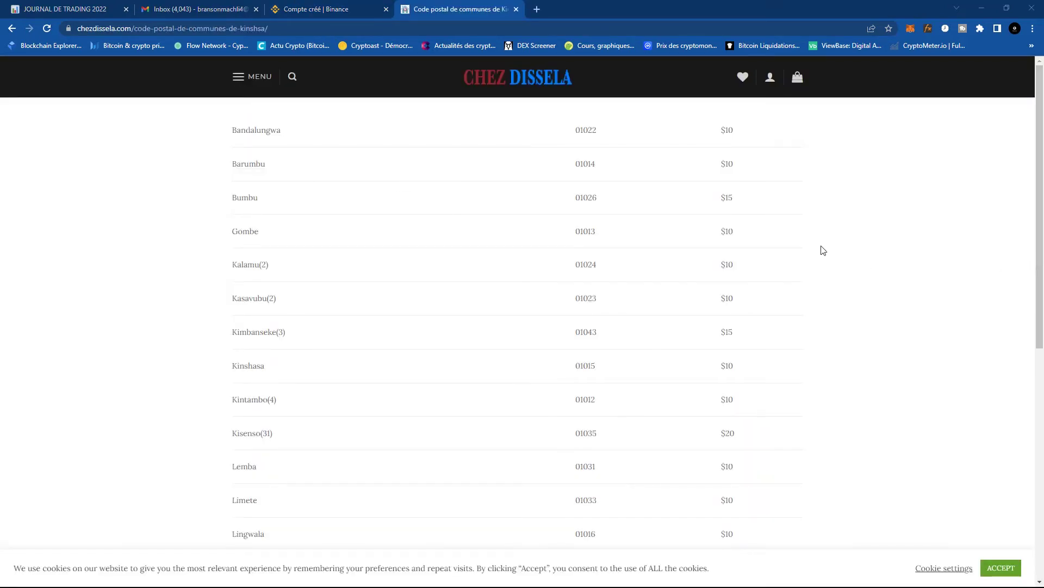
Look up Limete's code 01033 in the Kinshasa table and select the wrong code on the form.
scroll(386, 144, "down", 5)
scroll(680, 183, "down", 2)
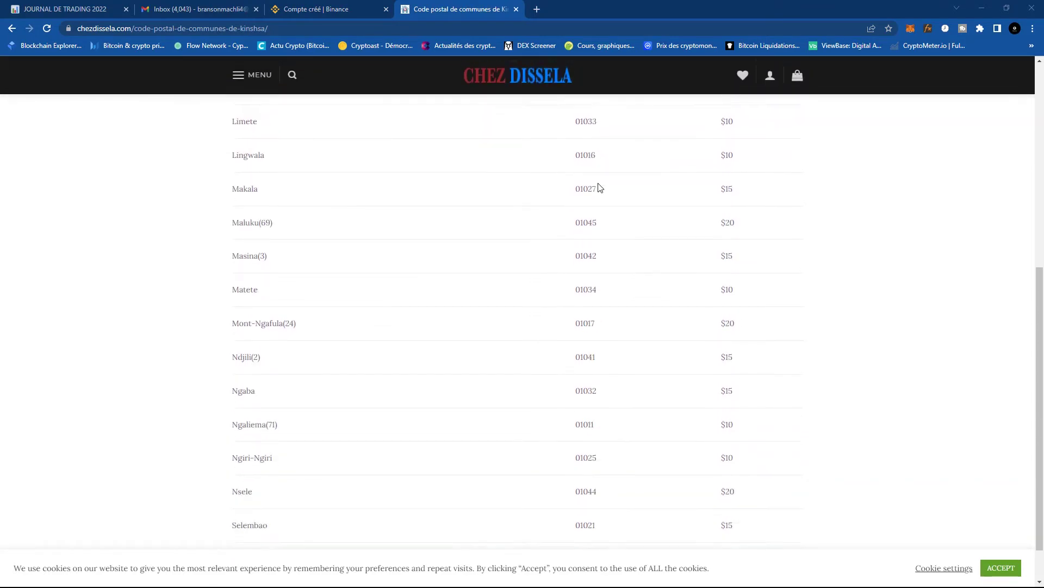
scroll(305, 310, "up", 2)
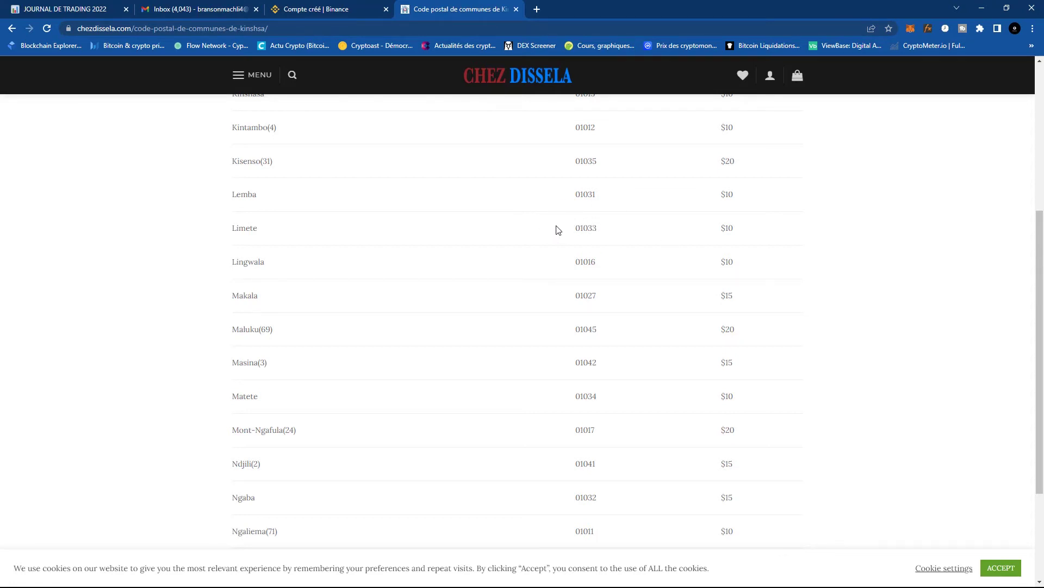
left_click(329, 9)
left_click(468, 301)
left_click_drag(438, 294, 408, 296)
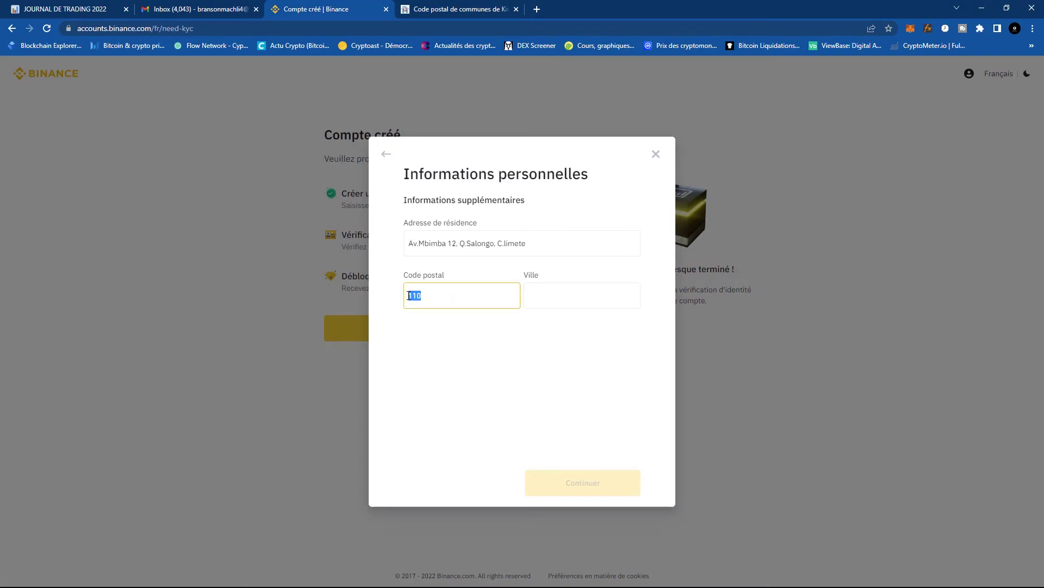
left_click(457, 8)
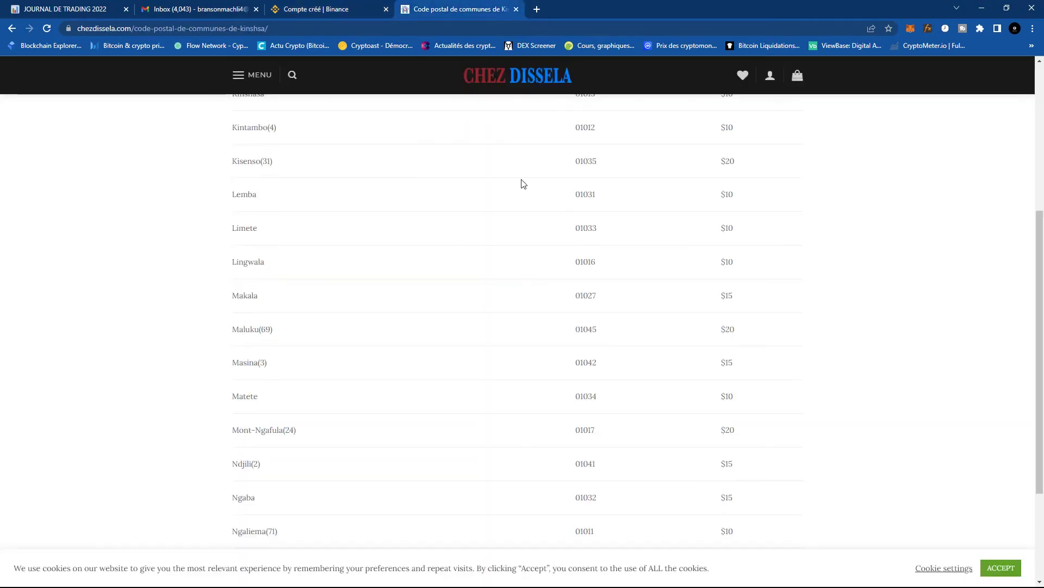
left_click(319, 6)
Enter postal code 01033 and city Kinshasa, submit the address, and decline saving it in Chrome.
type("01033")
left_click(580, 294)
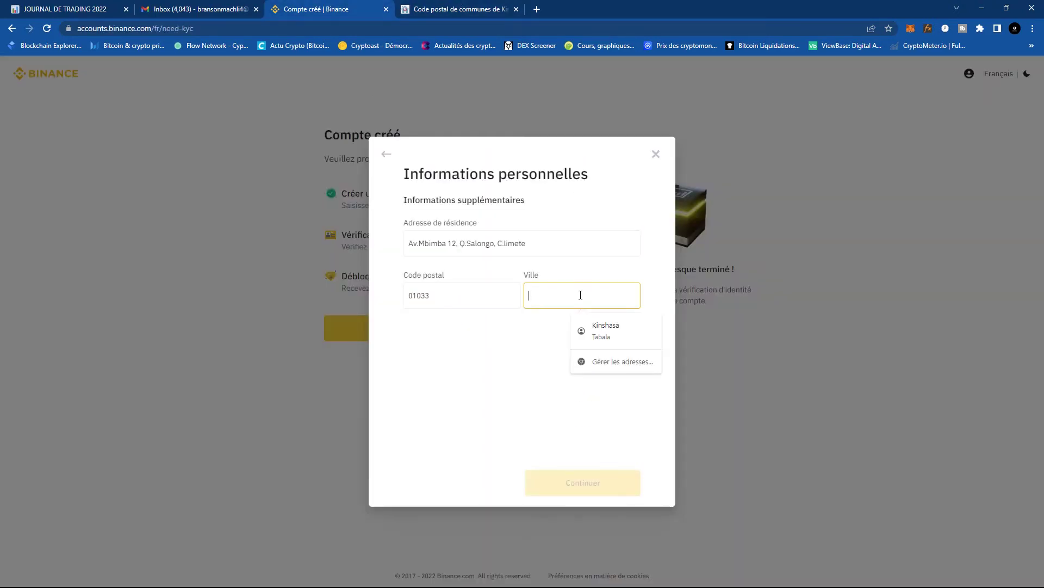
left_click(608, 332)
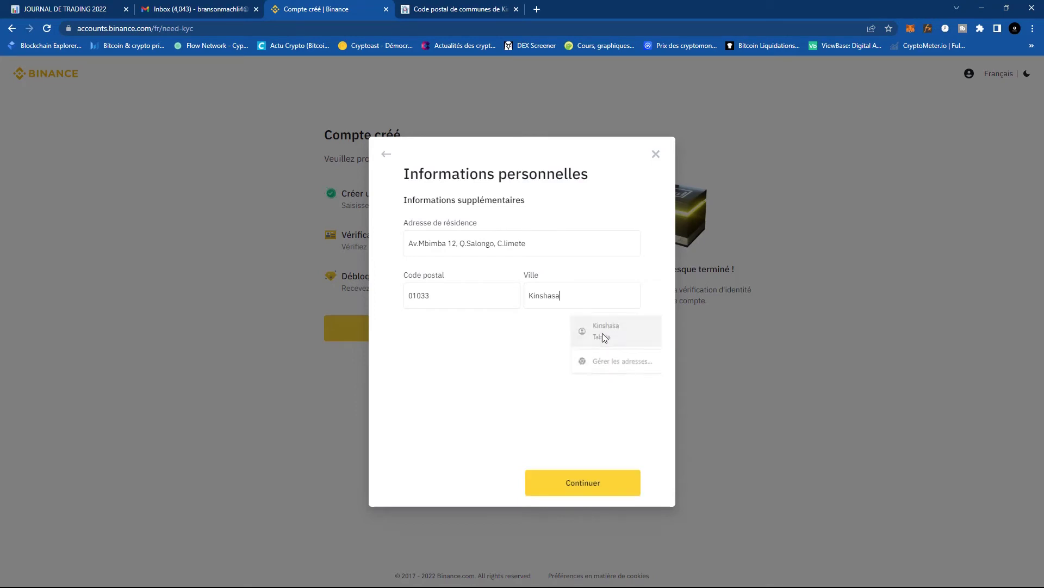
left_click(578, 493)
left_click(863, 172)
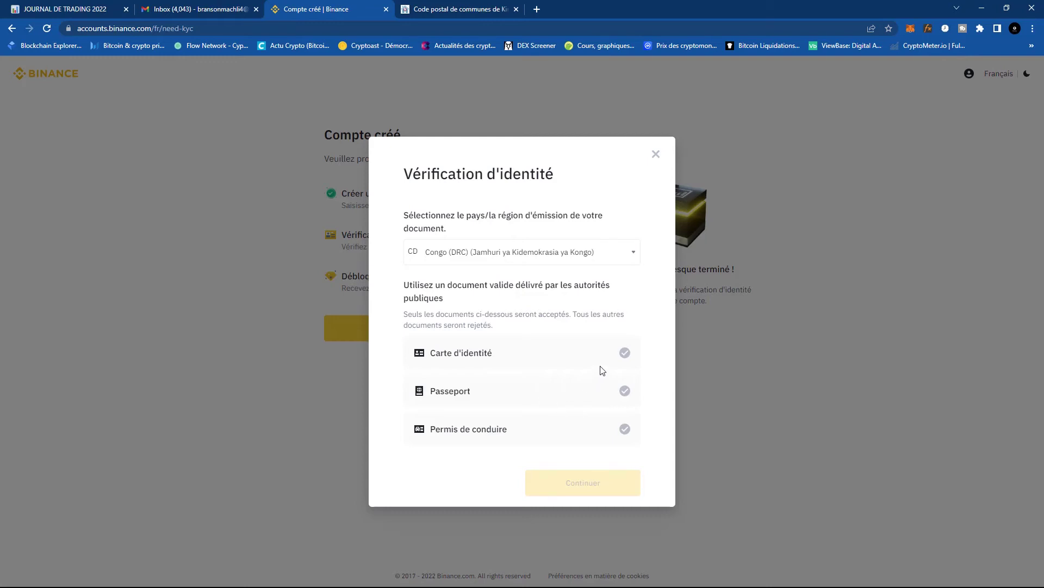
Choose Carte d'identité as the document and continue through the instructions to the upload step.
left_click(625, 352)
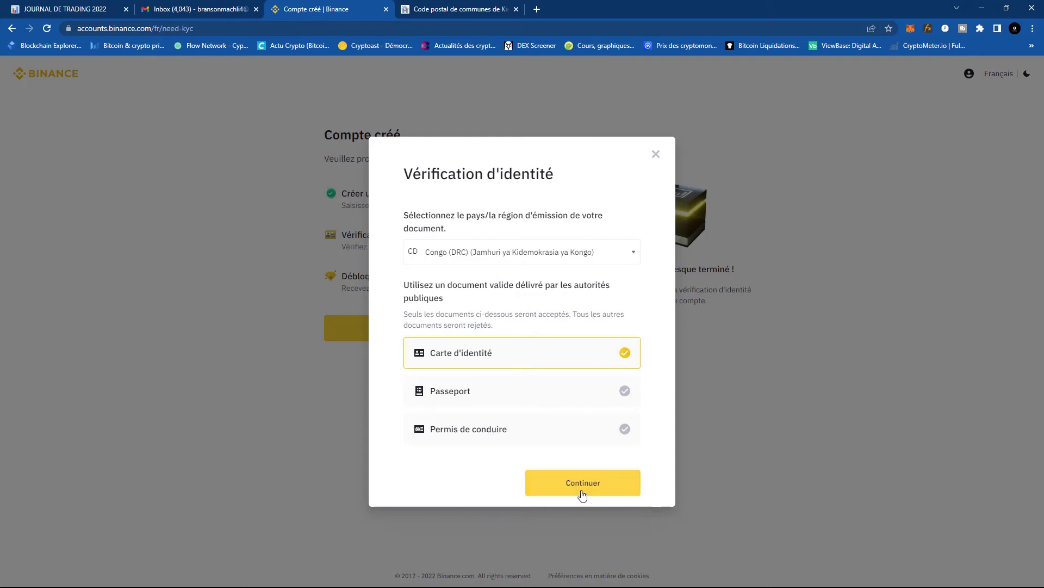
left_click(583, 494)
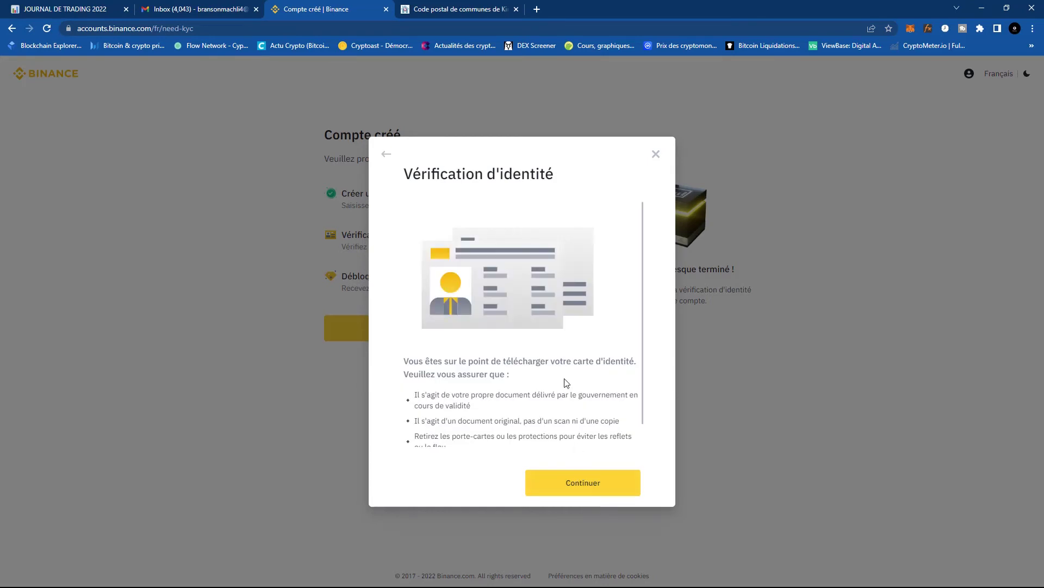
scroll(566, 382, "down", 1)
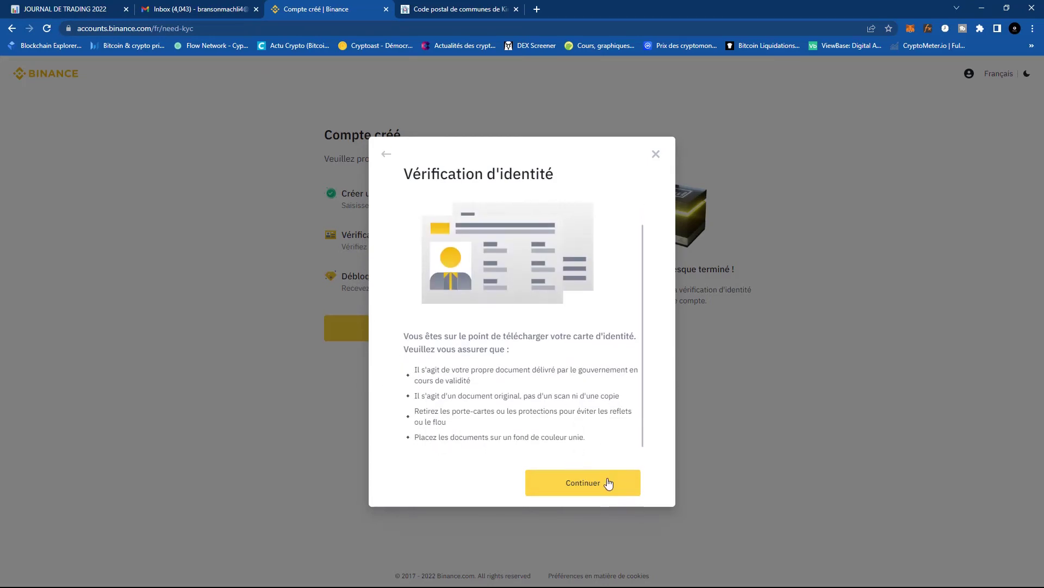
left_click(597, 491)
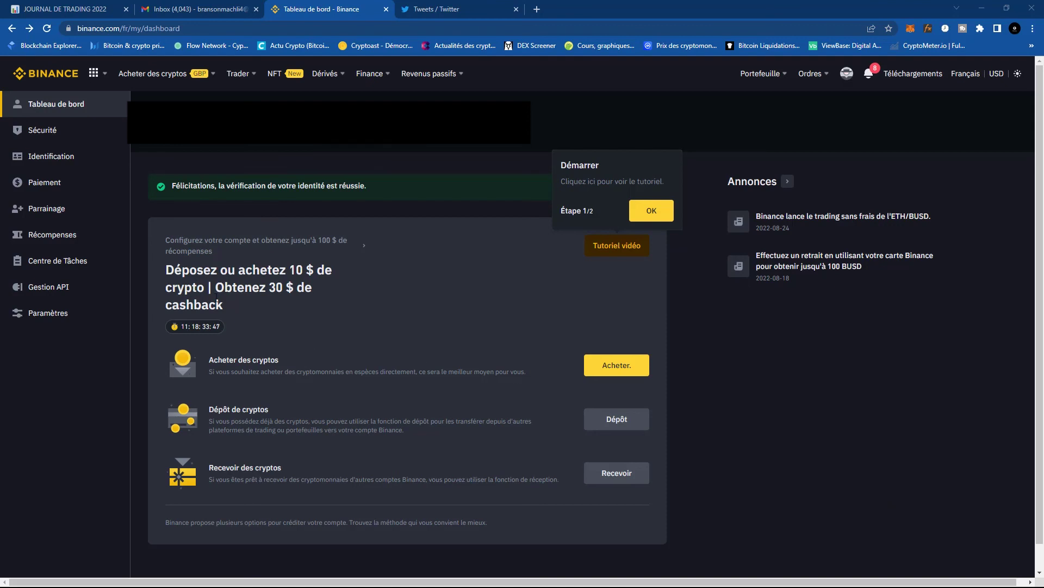
Highlight the dashboard's cashback offer heading, then clear the selection.
left_click_drag(227, 308, 253, 310)
left_click(216, 288)
left_click(232, 307)
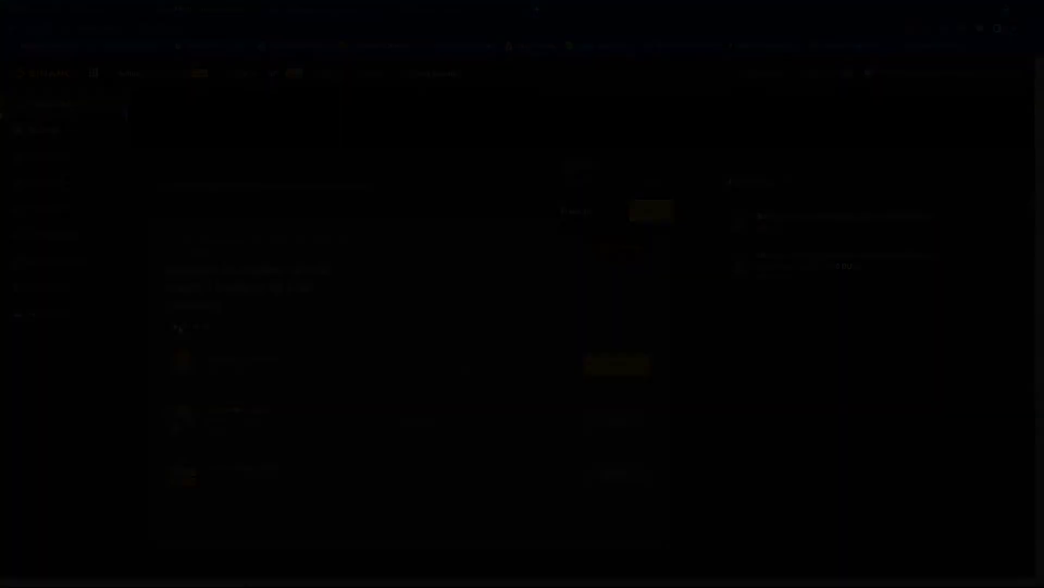